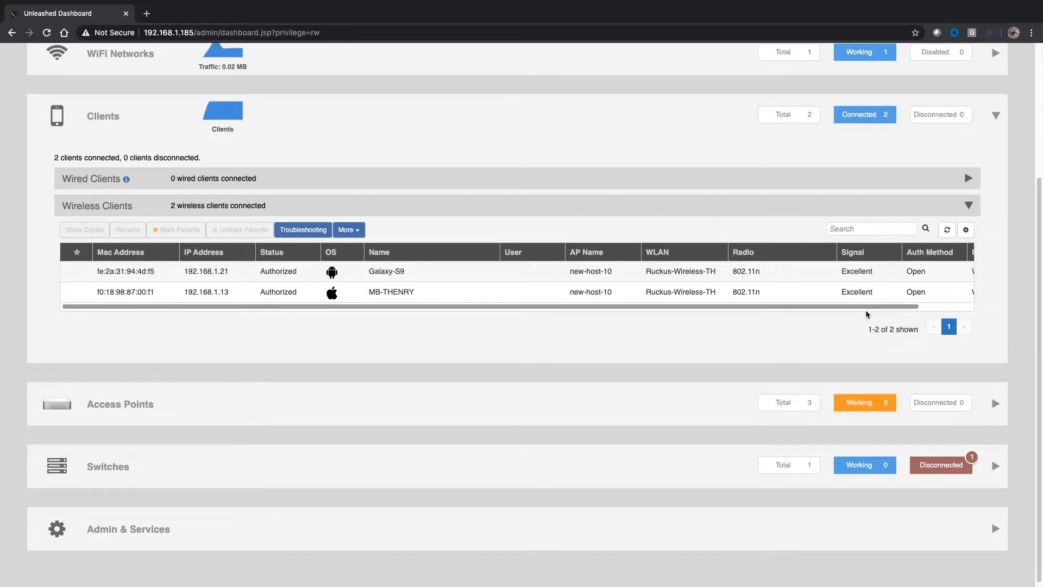
drag(867, 312, 873, 307)
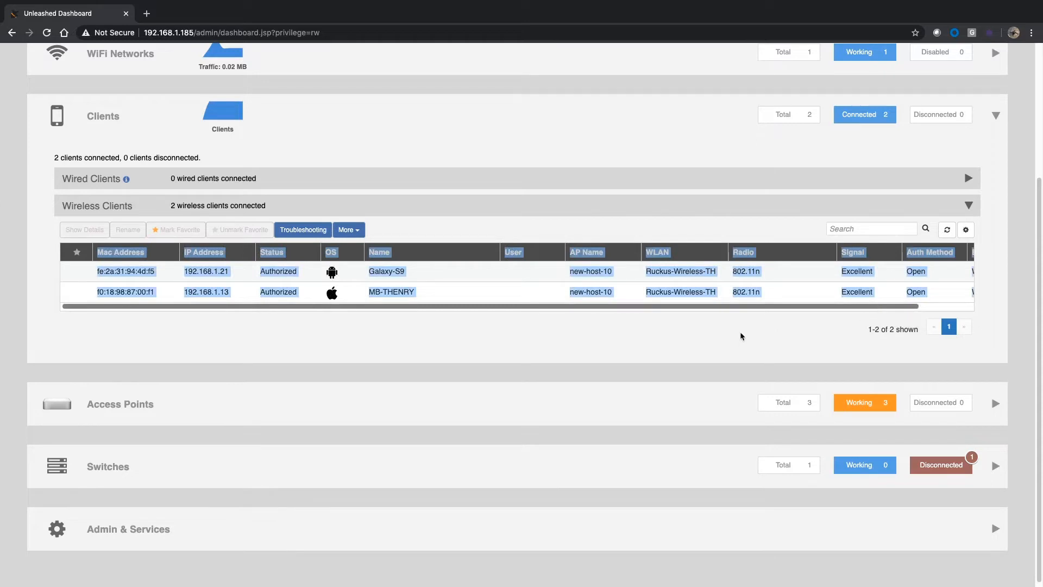
click(790, 293)
drag(776, 310, 201, 338)
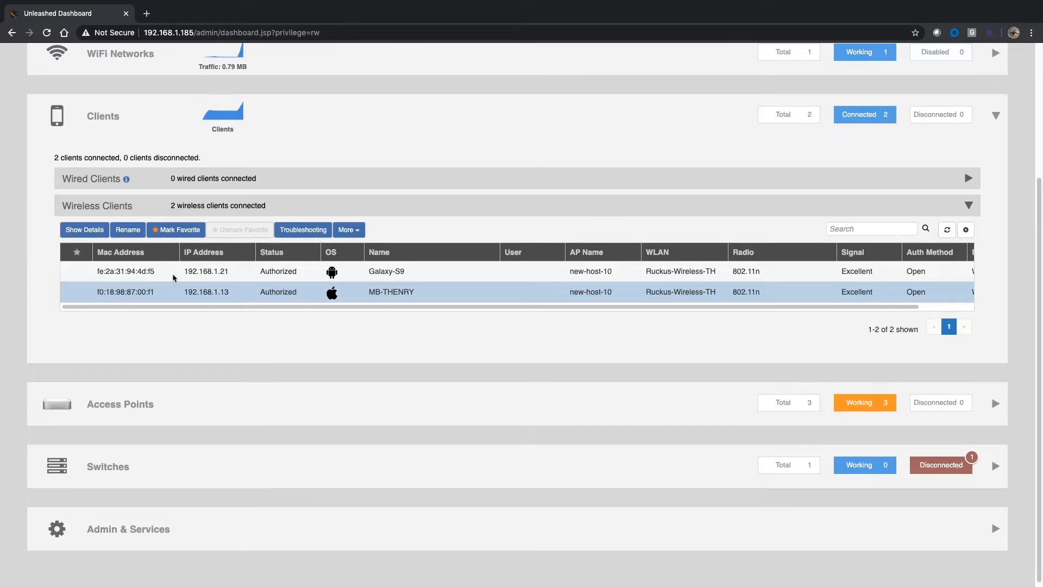
Step: Copy the MAC address of the Galaxy-S9 wireless client from the clients table
drag(154, 271, 96, 271)
right_click(129, 270)
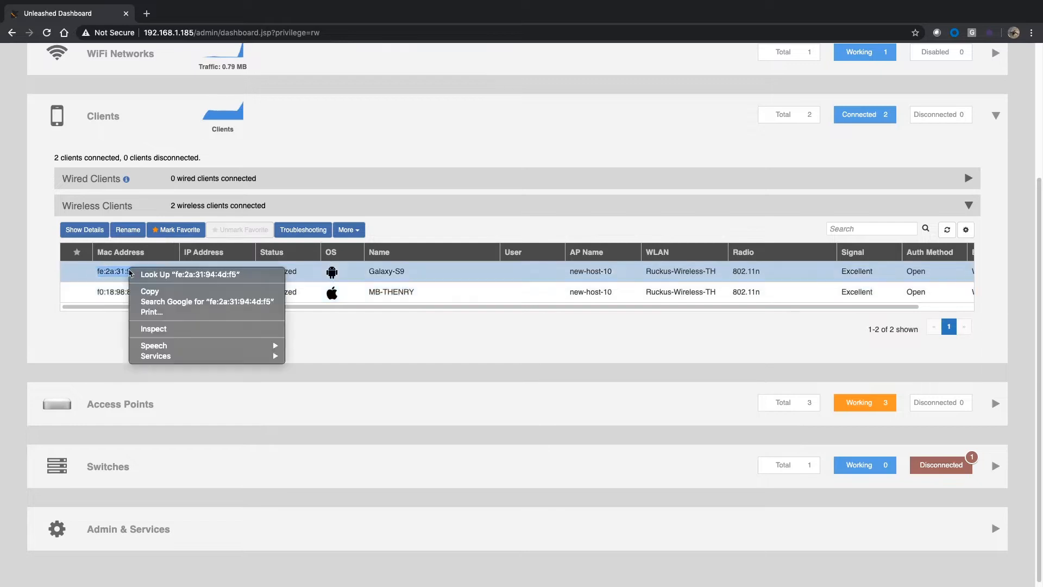
click(145, 293)
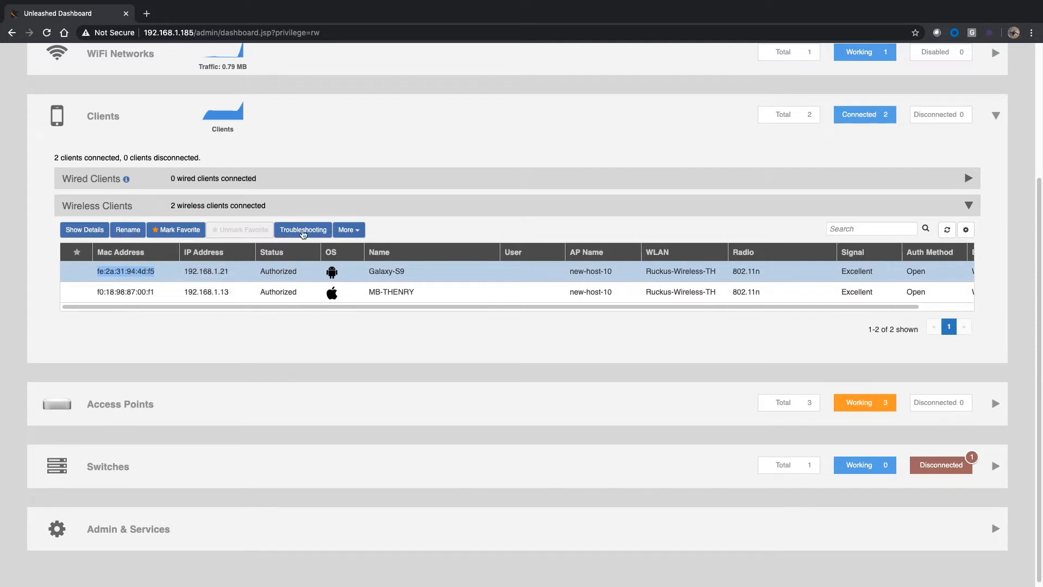
Step: Open client troubleshooting, paste fe:2a:31:94:4d:f5 as the client MAC address, and start the connectivity trace
click(303, 229)
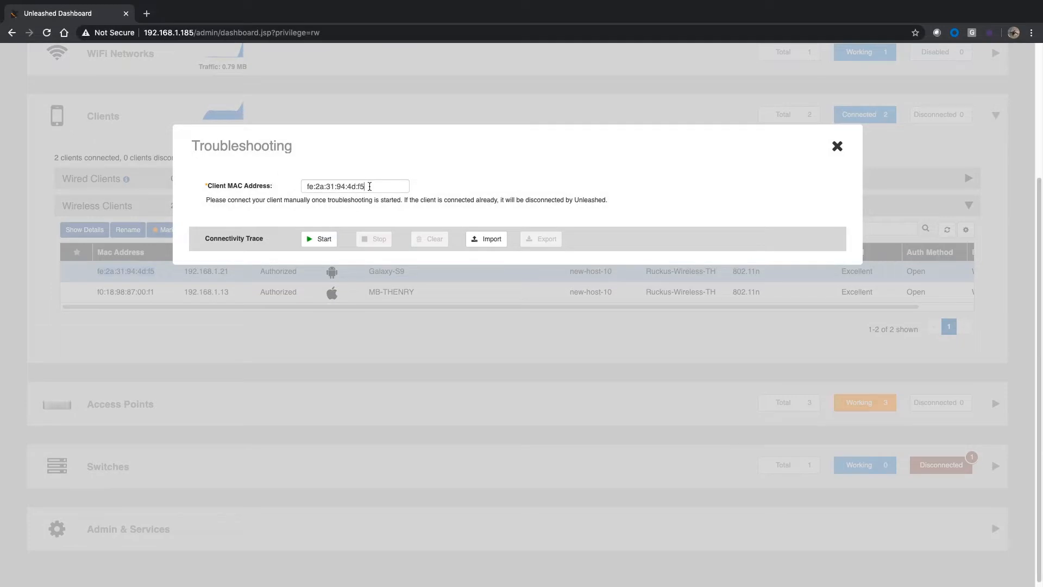
drag(370, 186, 272, 189)
right_click(326, 186)
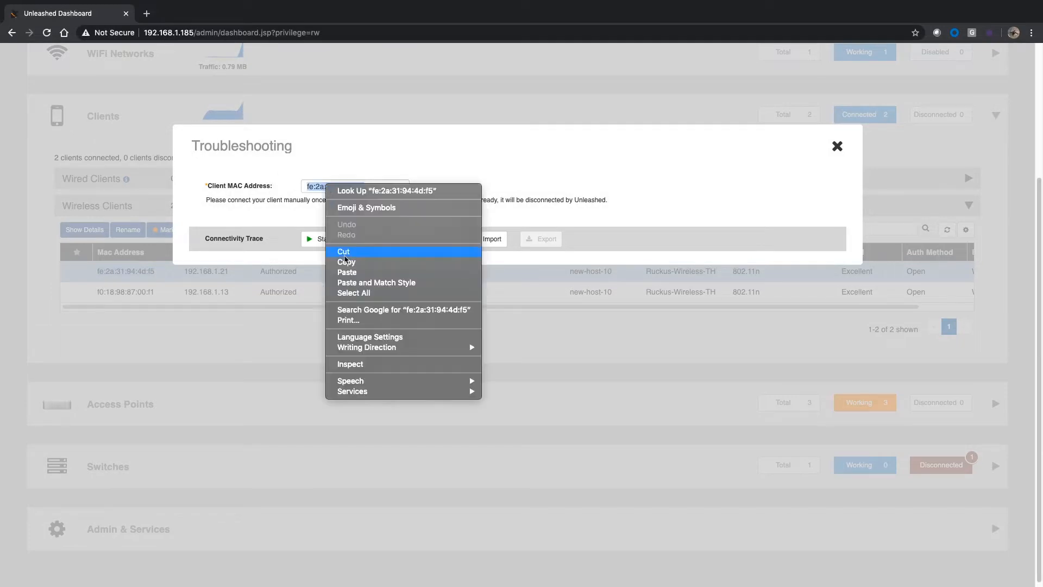
click(347, 272)
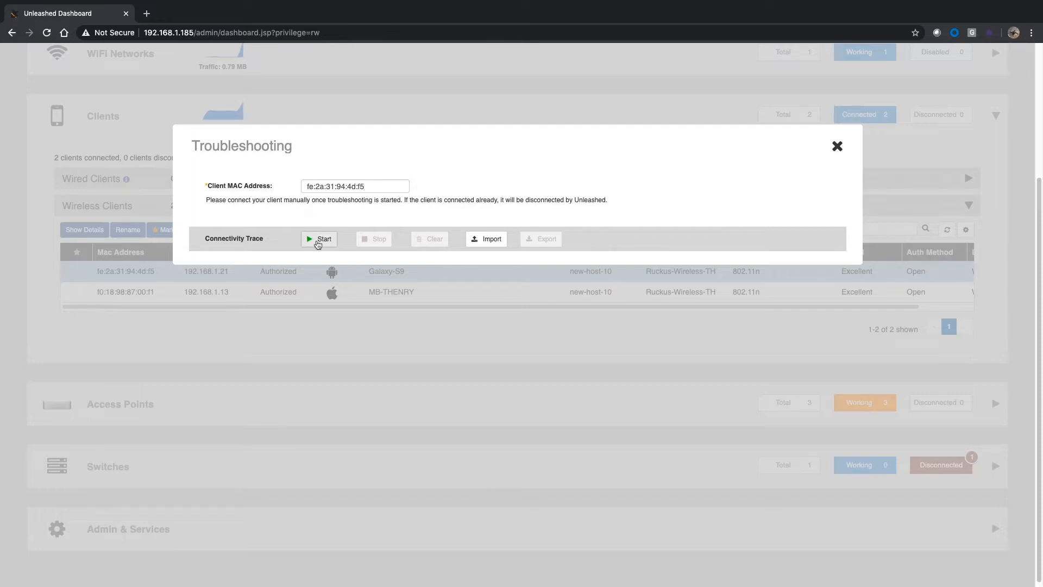
click(318, 243)
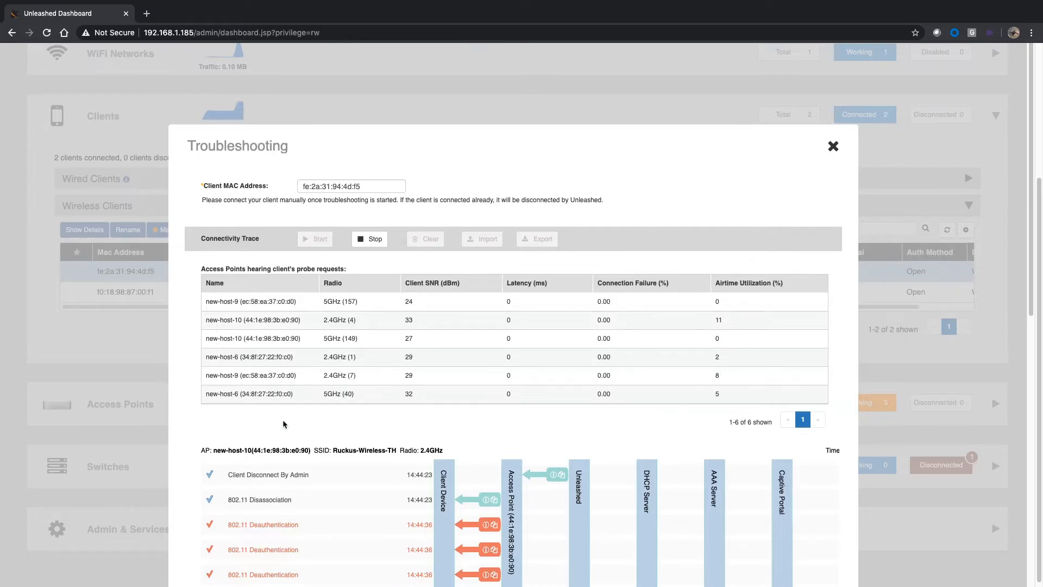
Step: Inspect the disconnect, disassociation and deauthentication details in the trace for access point new-host-10
scroll(283, 420, down, 1)
scroll(283, 419, down, 4)
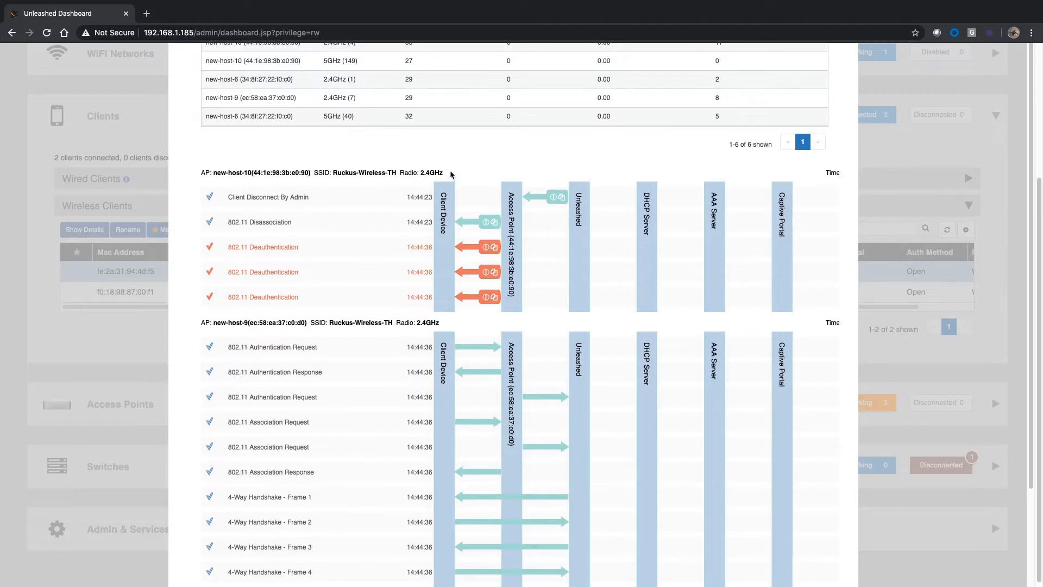
mouse_move(548, 194)
mouse_move(491, 224)
mouse_move(490, 249)
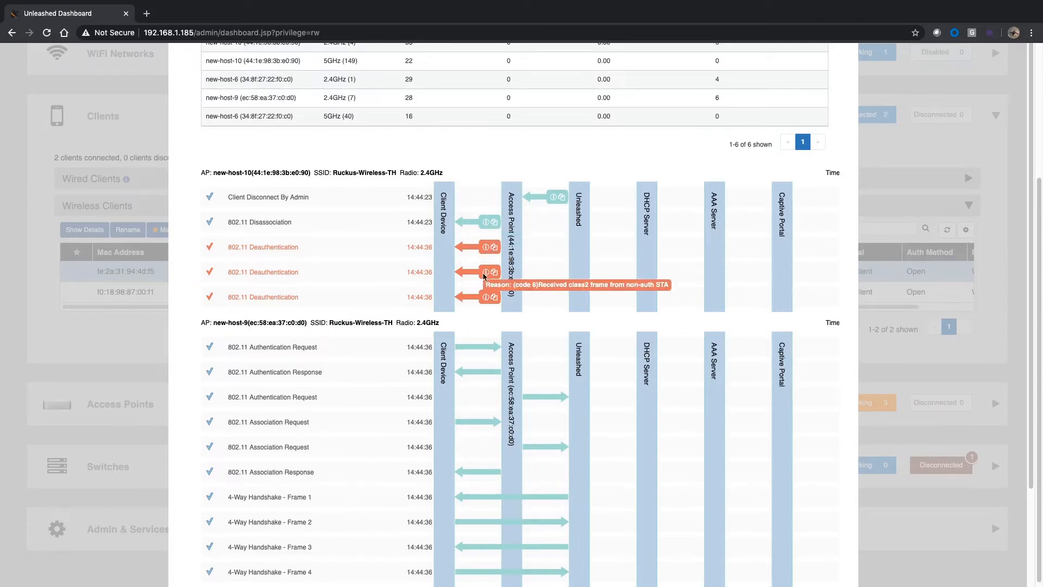
mouse_move(486, 299)
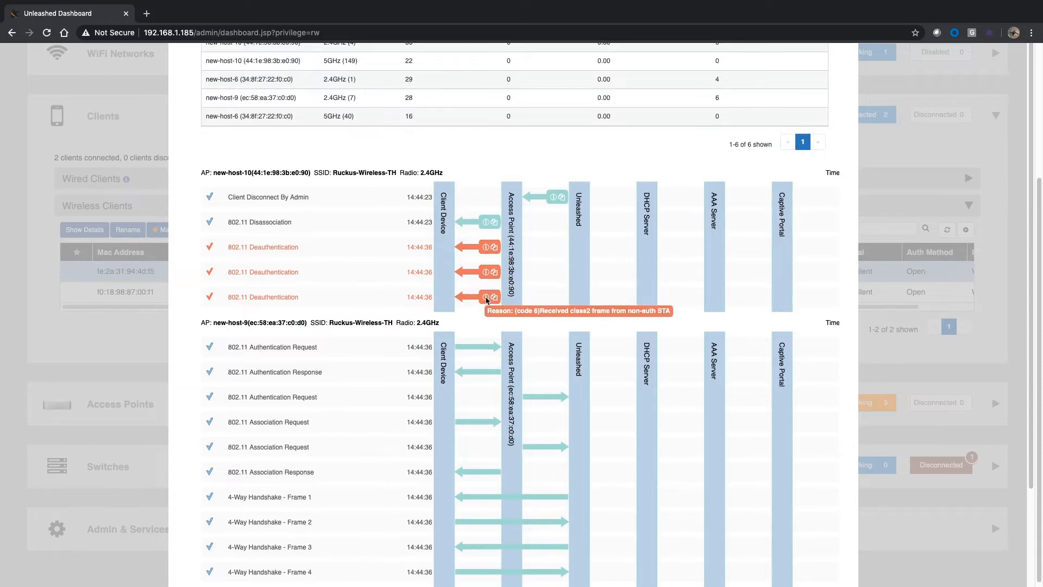
Step: Examine the authentication, association and 4-way handshake exchange with access point new-host-9, along with the probe request table
scroll(486, 301, down, 1)
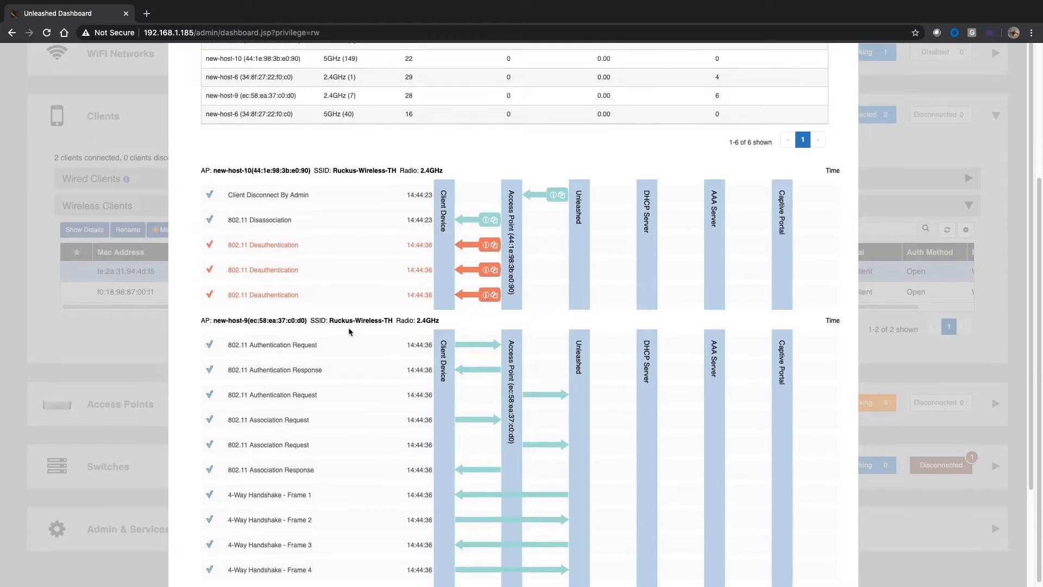
scroll(348, 331, down, 5)
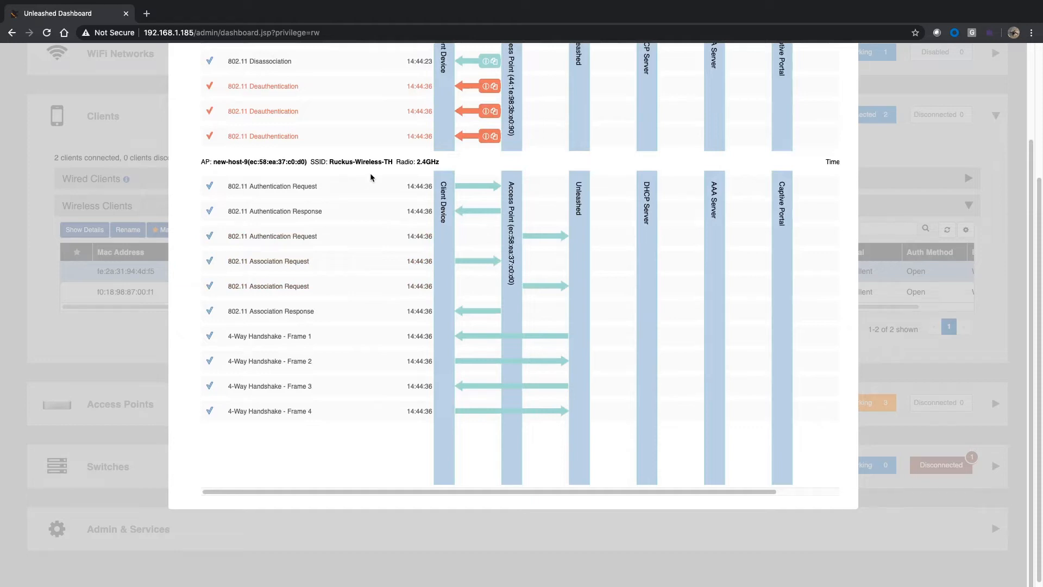
scroll(364, 182, down, 1)
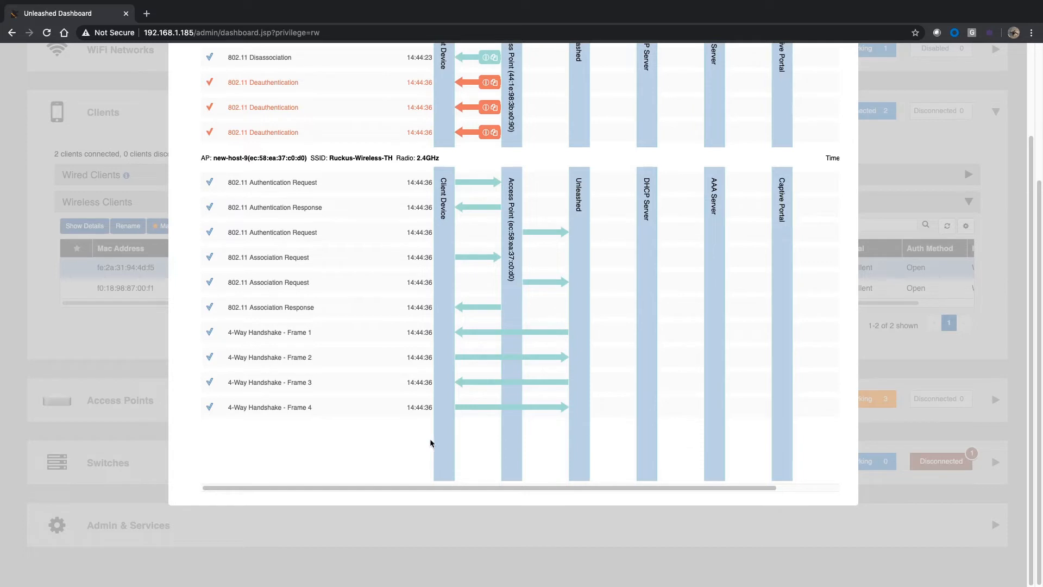
drag(716, 489, 495, 240)
scroll(495, 240, up, 3)
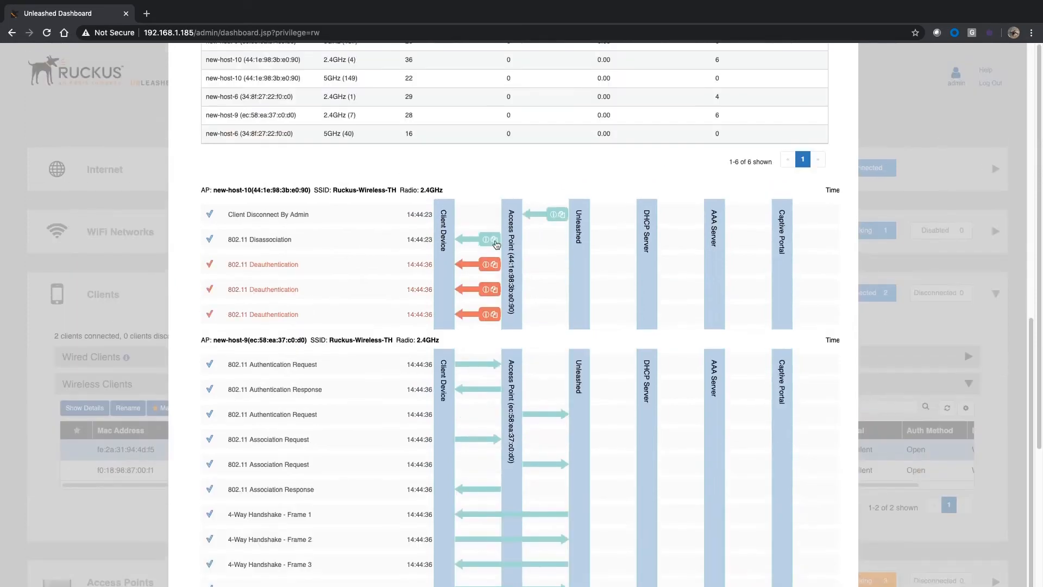
scroll(496, 244, down, 3)
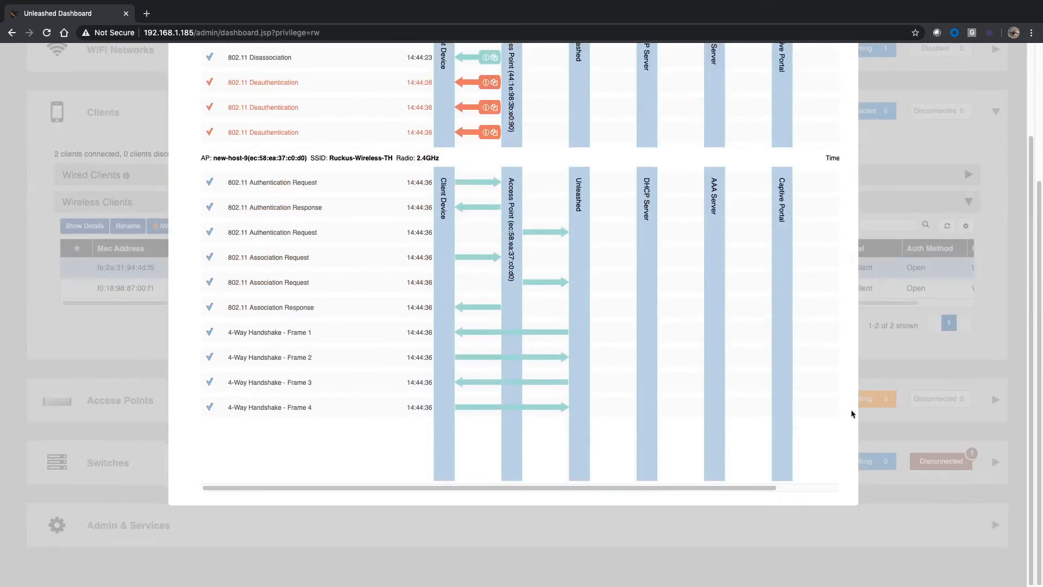
scroll(830, 427, up, 3)
scroll(831, 427, up, 3)
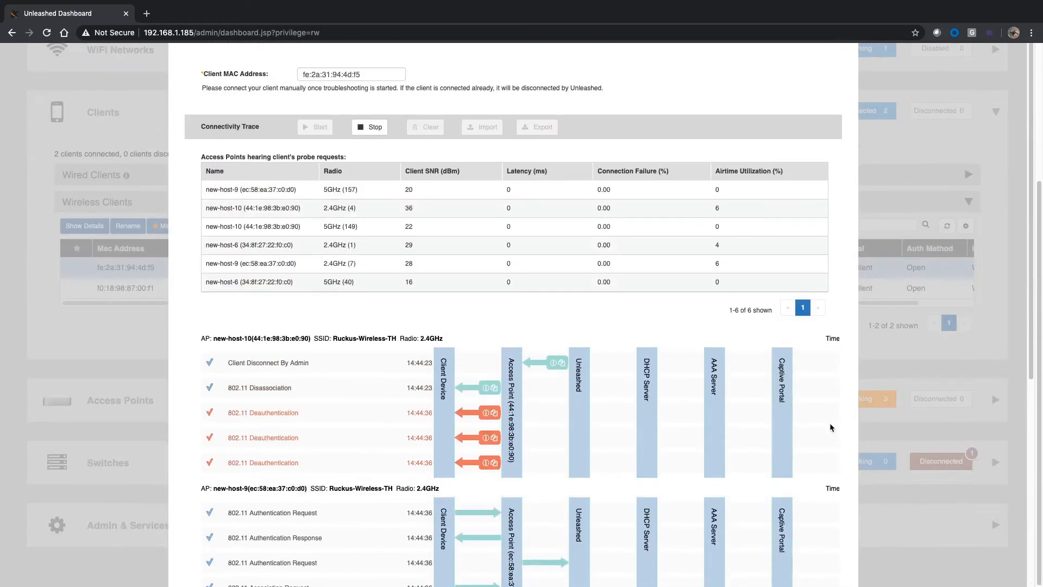
scroll(830, 428, down, 5)
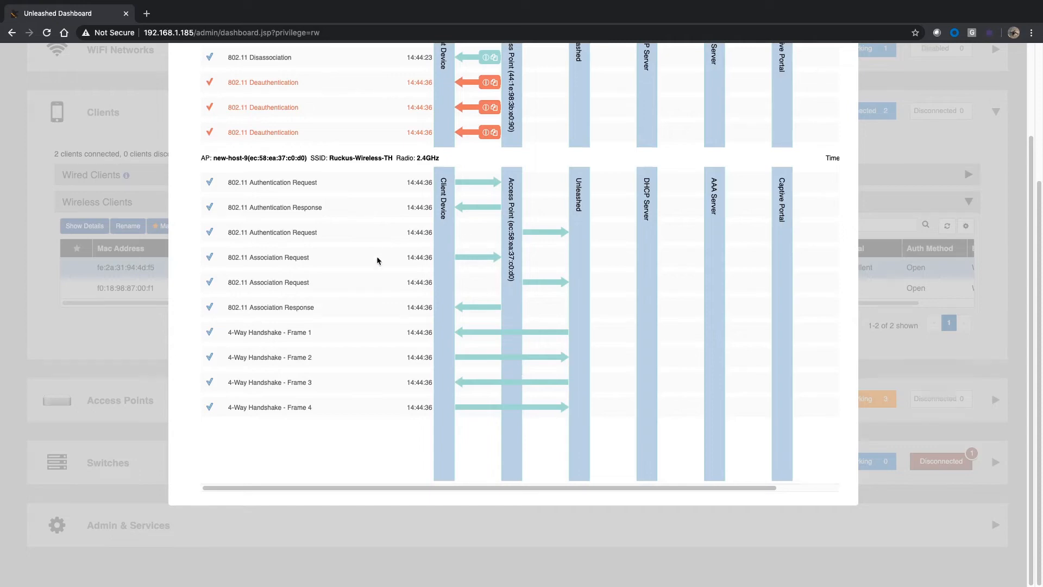
Step: Stop the running connectivity trace and export its results to a file
scroll(378, 261, up, 3)
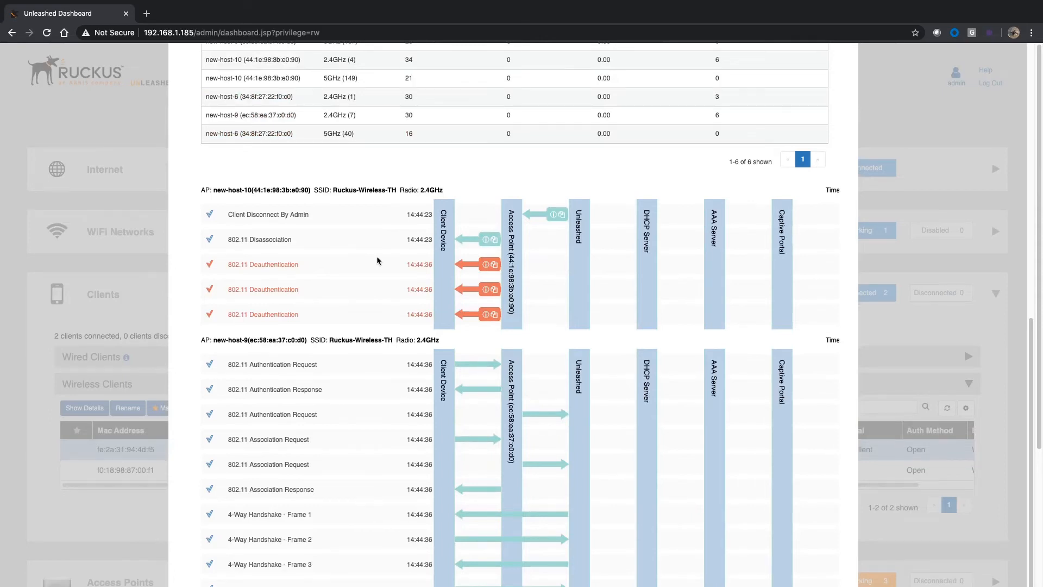
scroll(377, 260, up, 5)
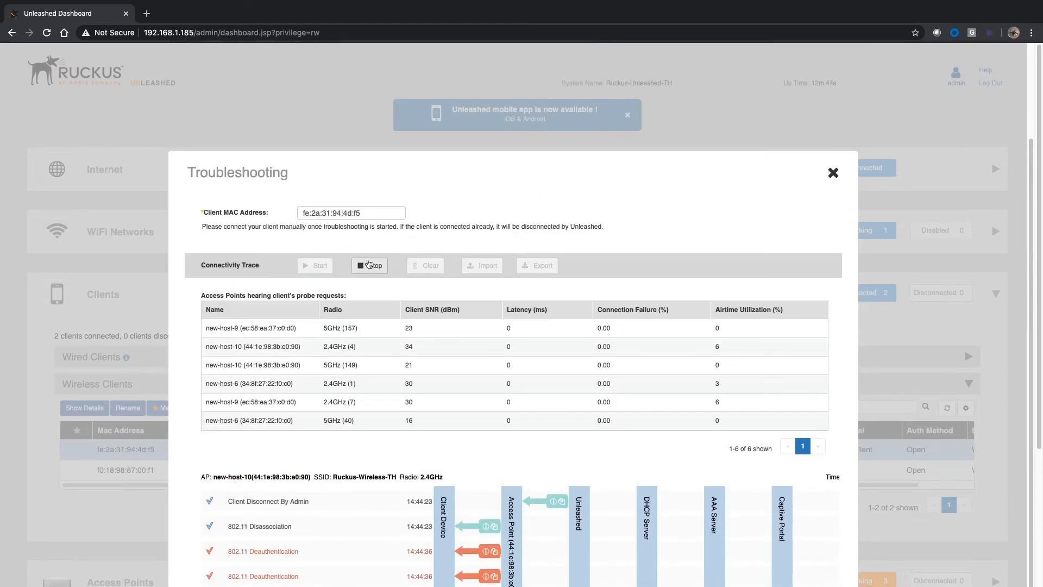
click(370, 266)
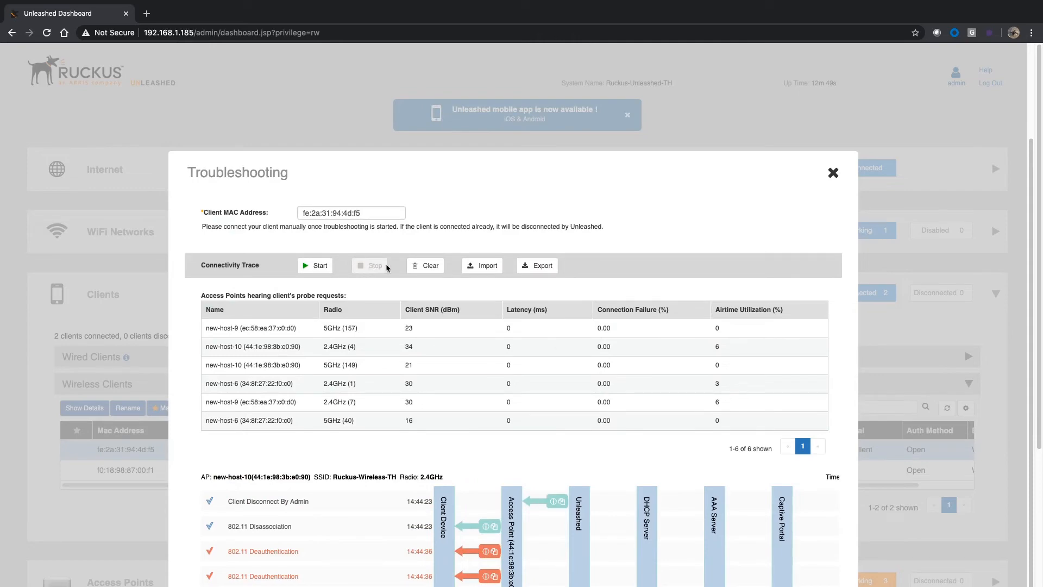
scroll(625, 379, down, 5)
scroll(625, 379, up, 7)
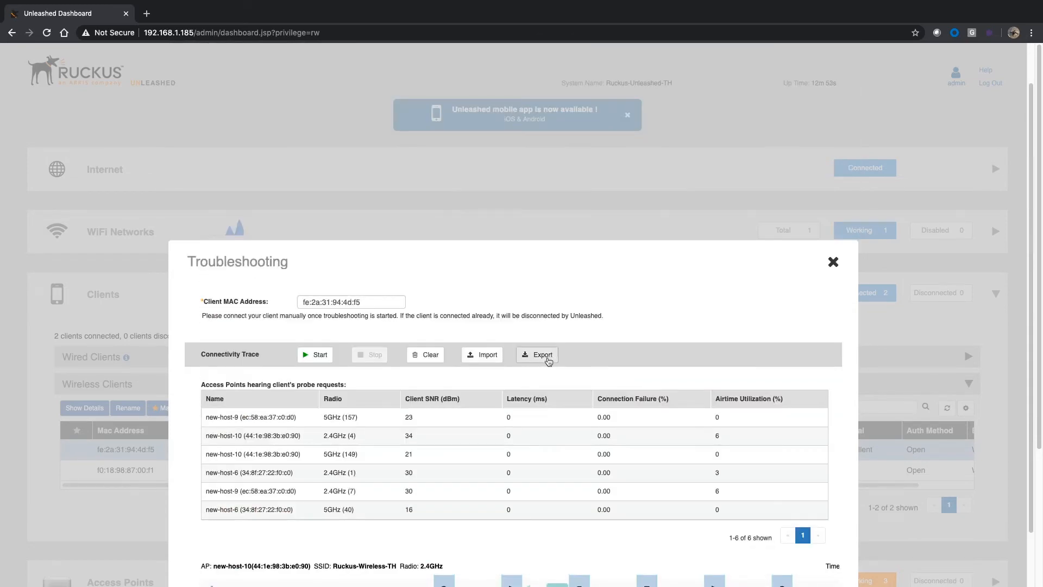
click(548, 361)
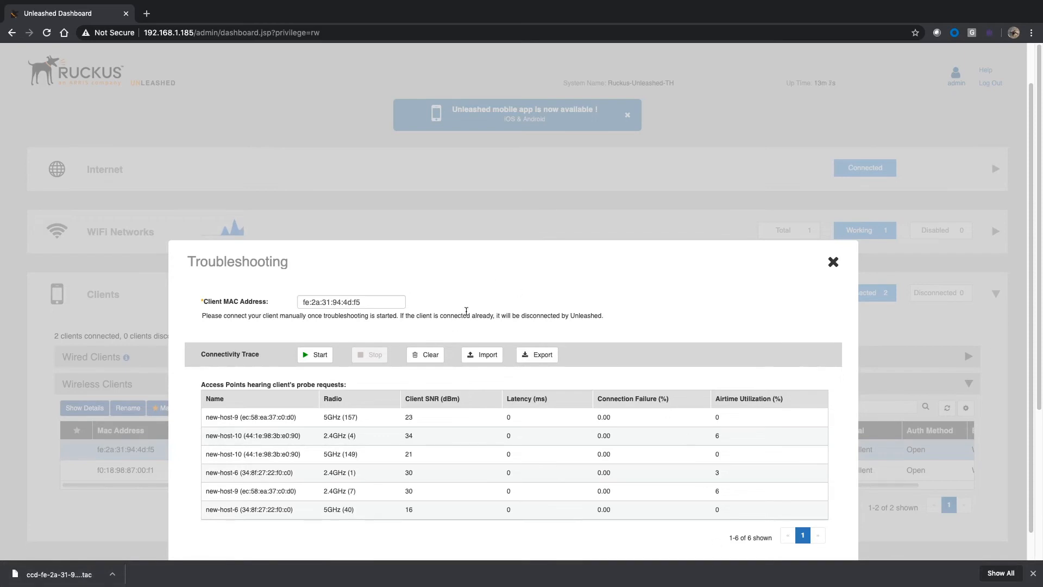
Step: Import the saved troubleshooting file whose name begins with ccd-f0-18-98
click(487, 357)
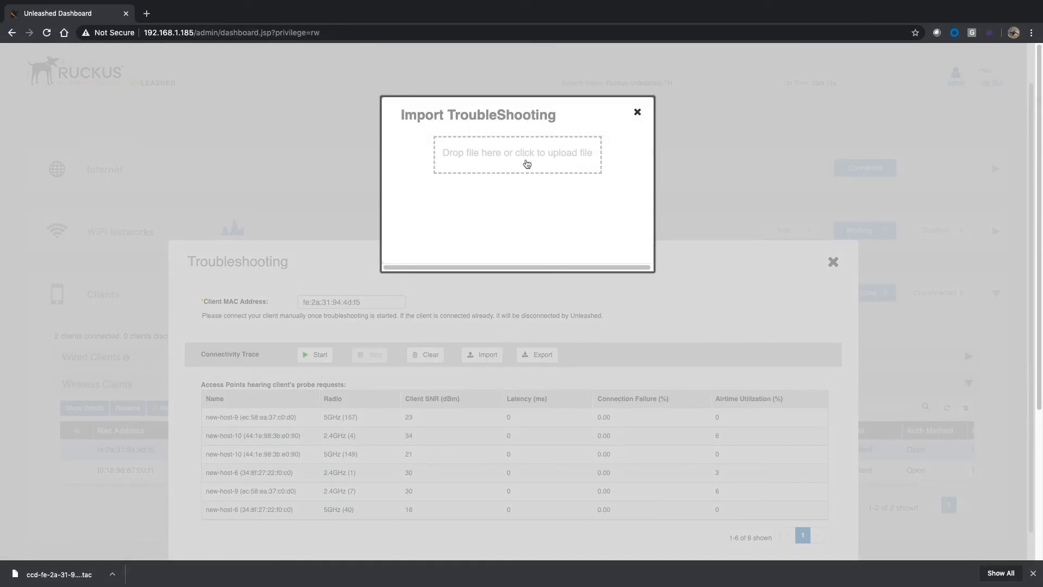
click(526, 163)
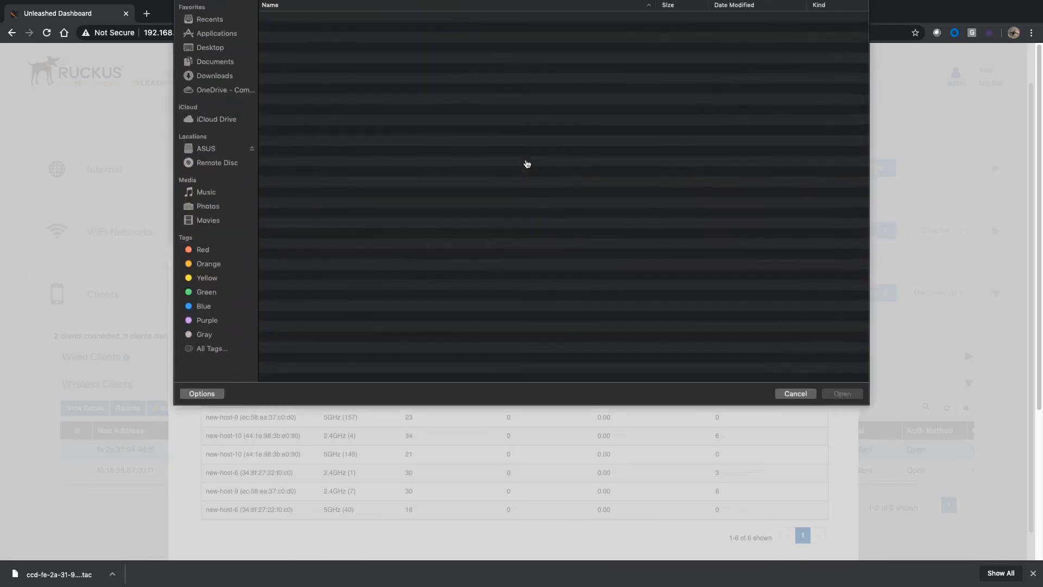
double_click(394, 42)
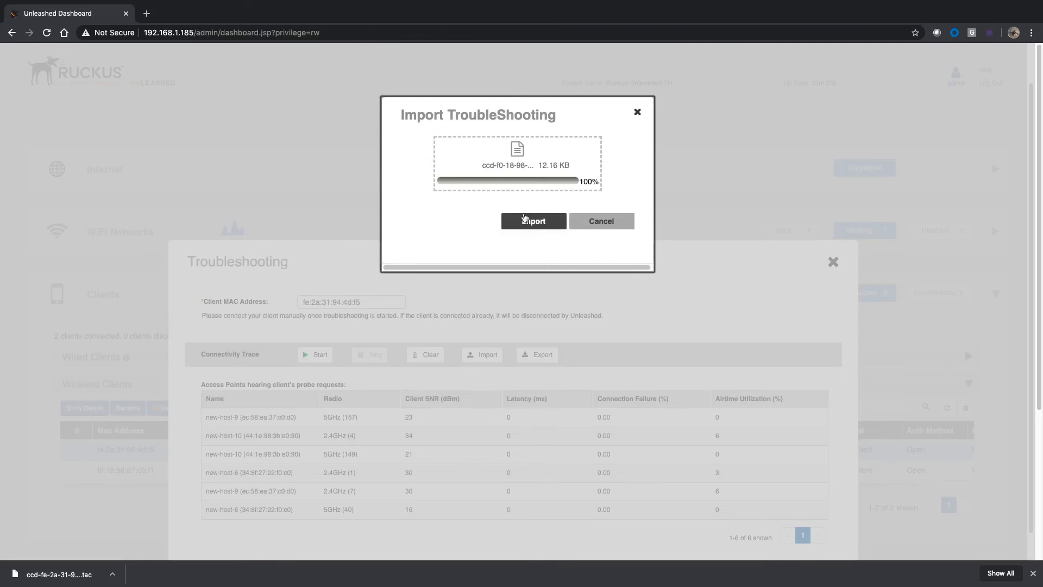
click(534, 222)
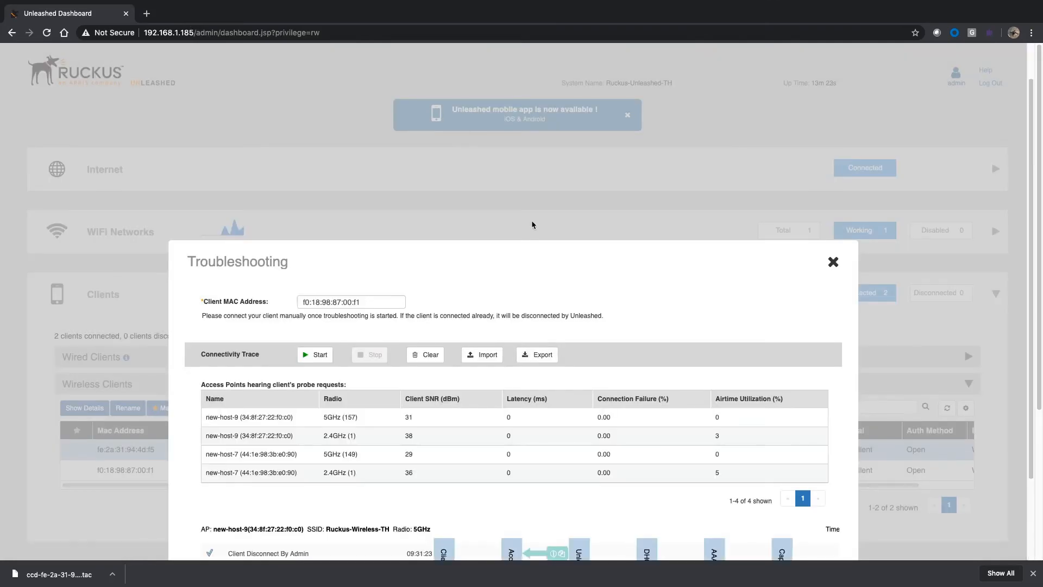
Step: Inspect the failure reason of the DHCP NAK and the details of the following DHCP Ack in the imported trace
scroll(532, 224, down, 10)
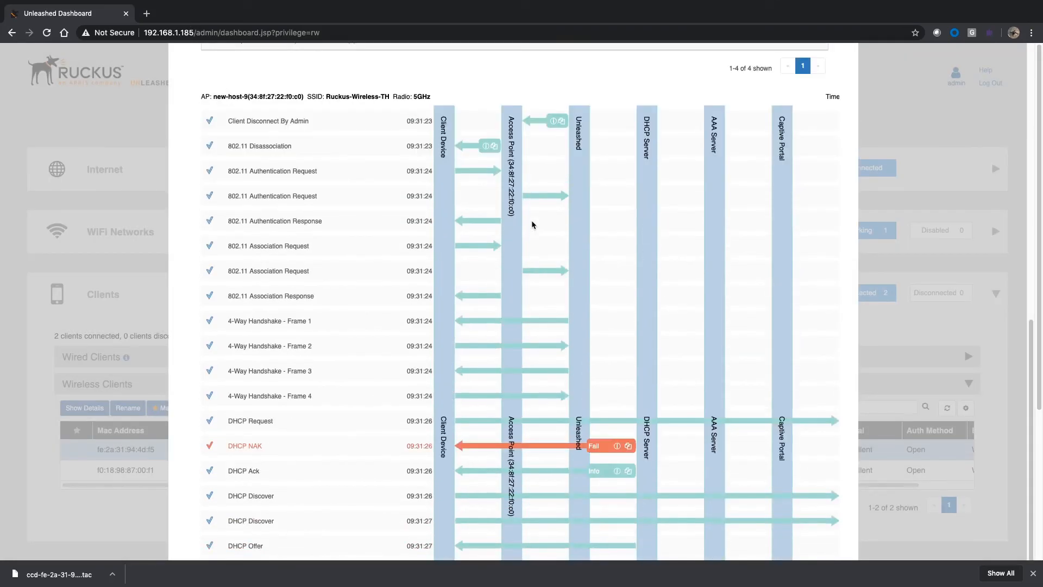
scroll(533, 225, down, 1)
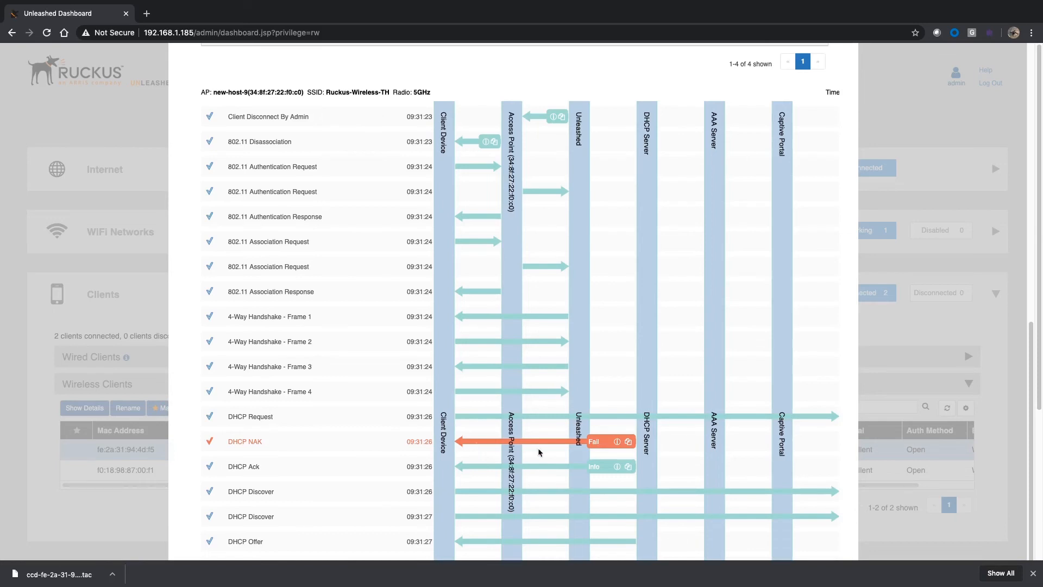
mouse_move(611, 446)
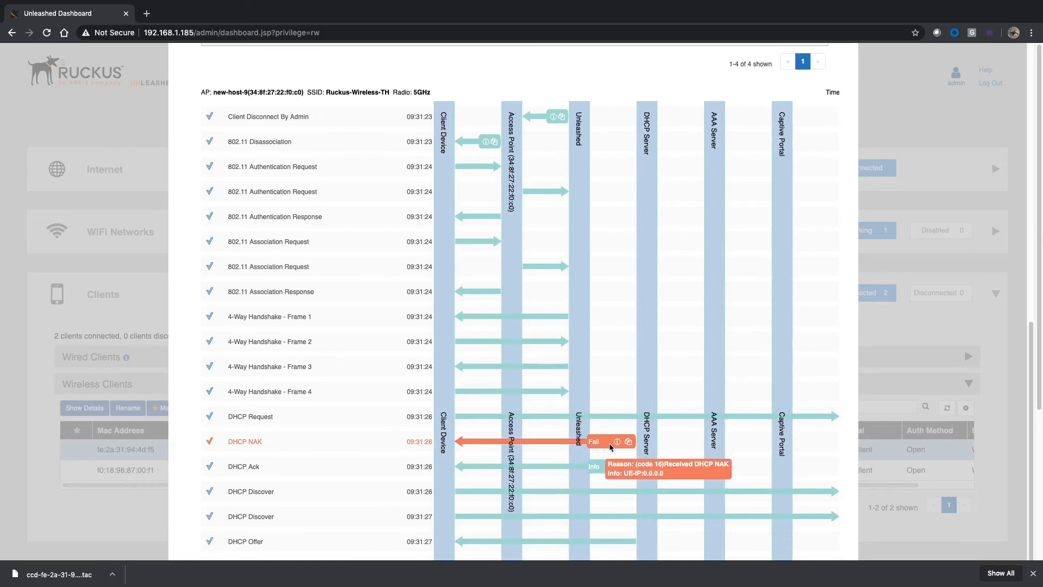
mouse_move(617, 468)
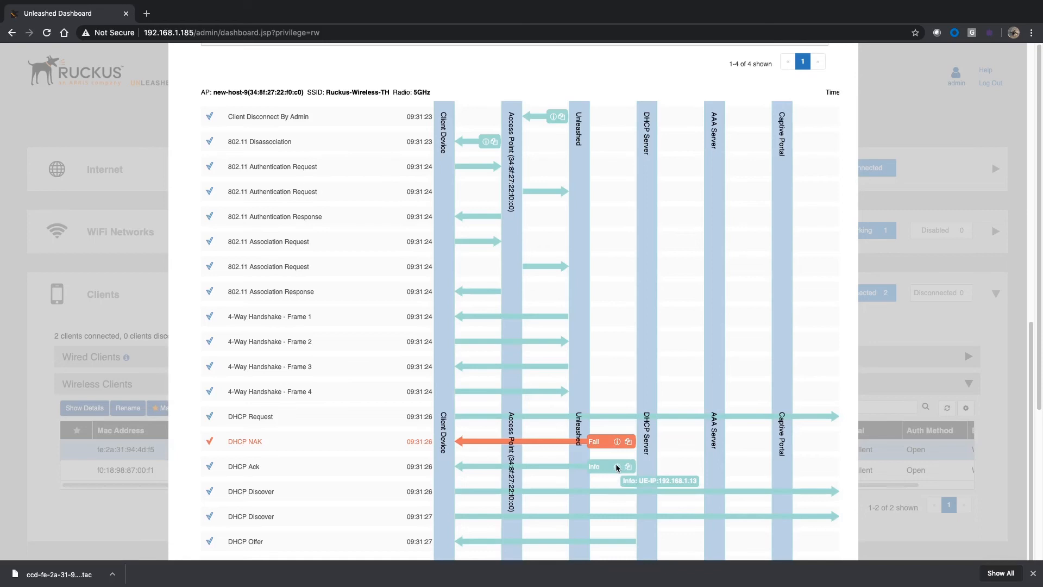
Step: Review the remaining DHCP exchange in the imported trace and the table of access points hearing the client's probe requests
scroll(617, 467, down, 1)
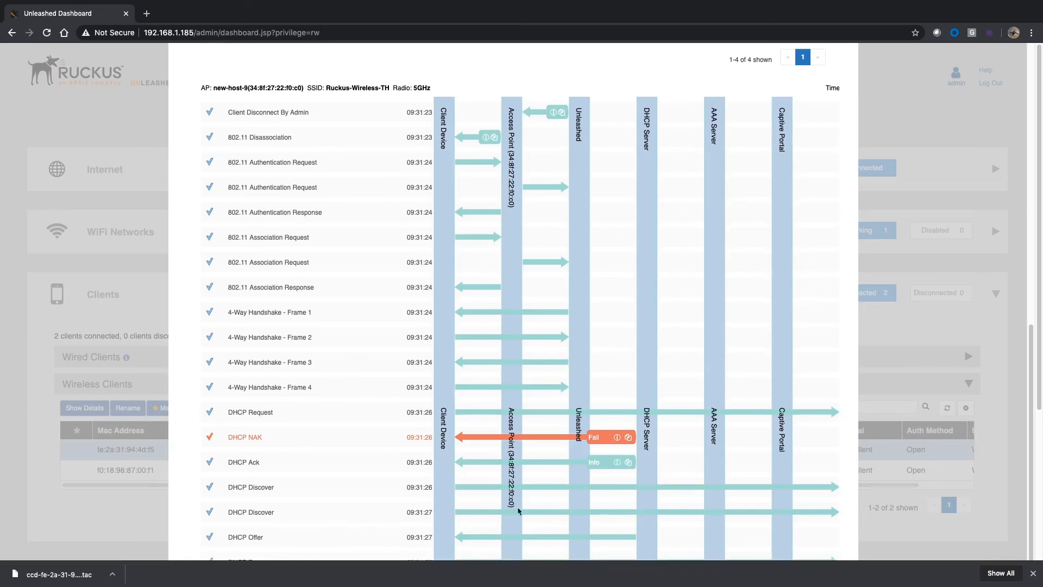
scroll(432, 524, down, 1)
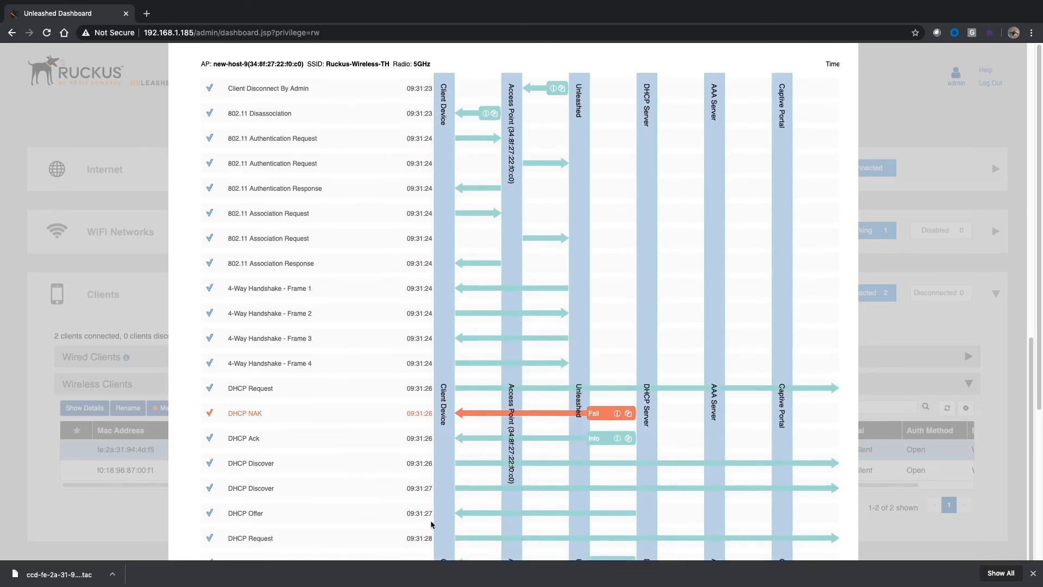
scroll(431, 524, down, 4)
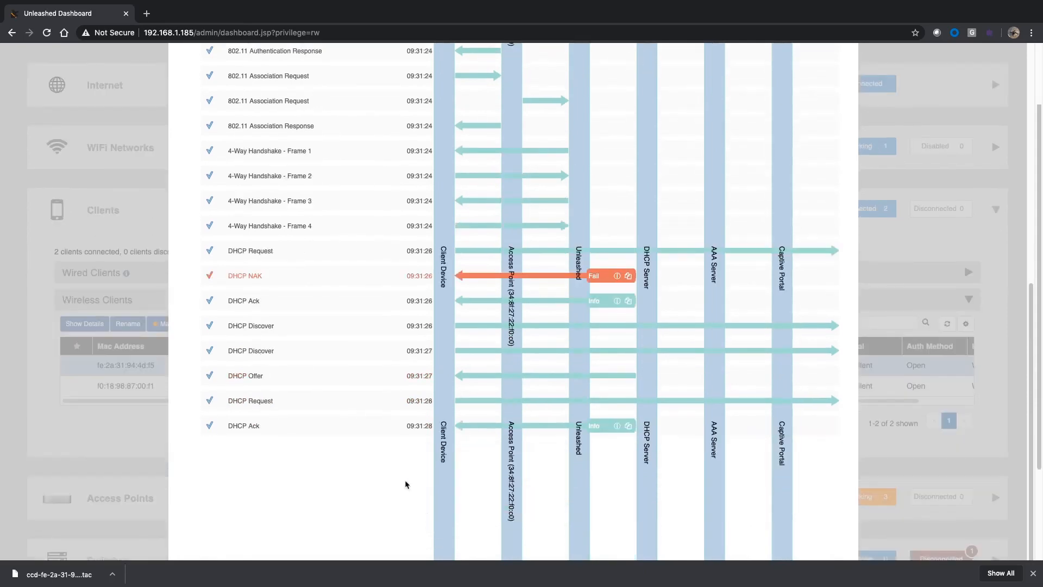
scroll(508, 466, down, 2)
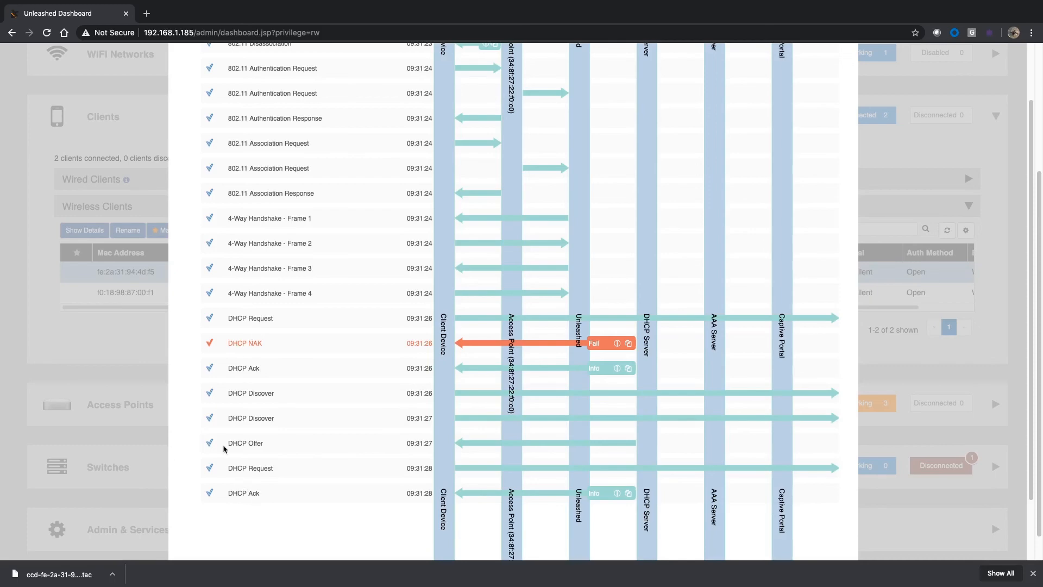
scroll(286, 315, up, 4)
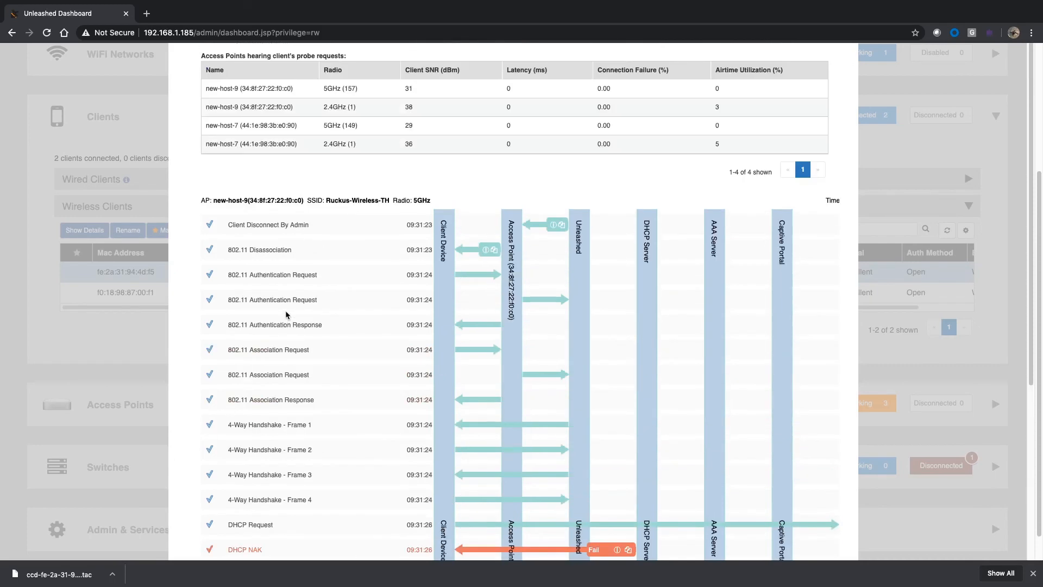
scroll(287, 315, up, 4)
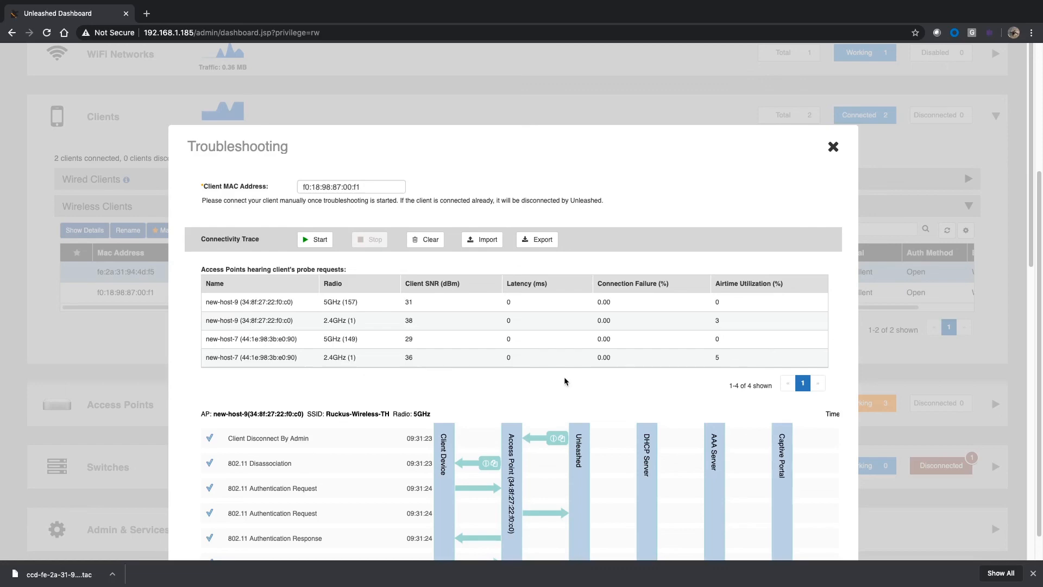
scroll(565, 381, down, 10)
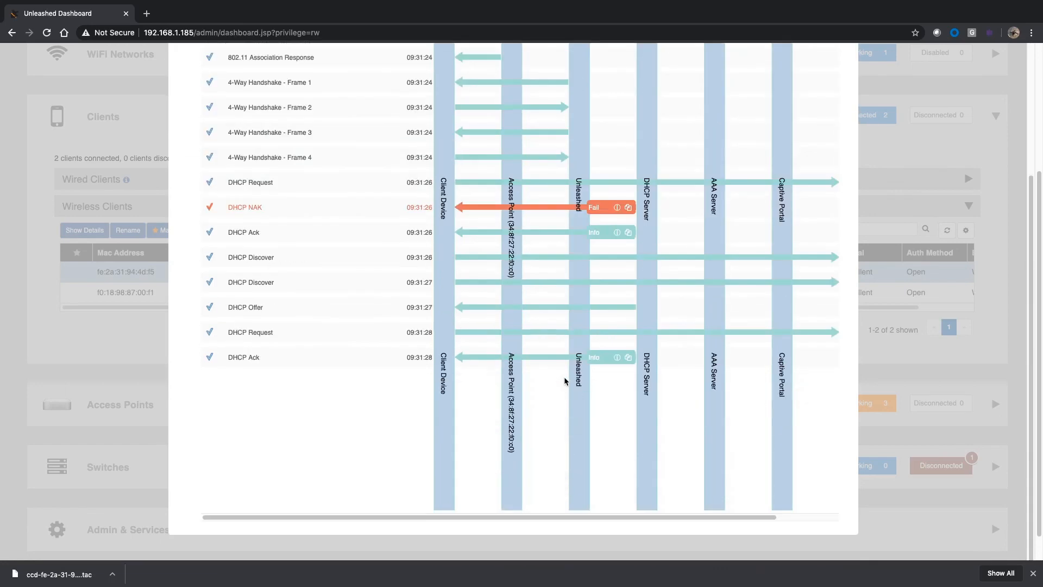
scroll(565, 381, up, 10)
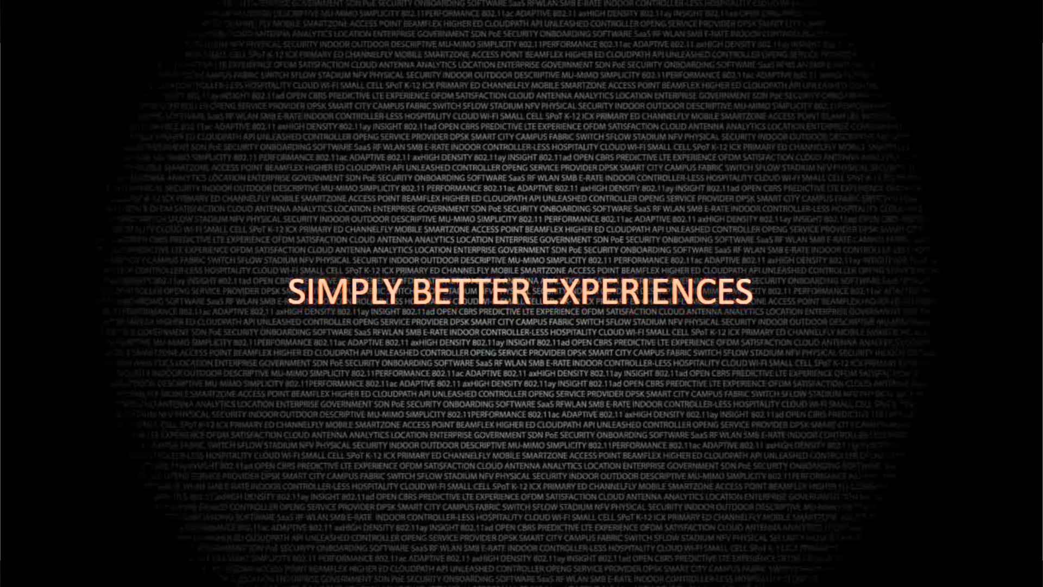